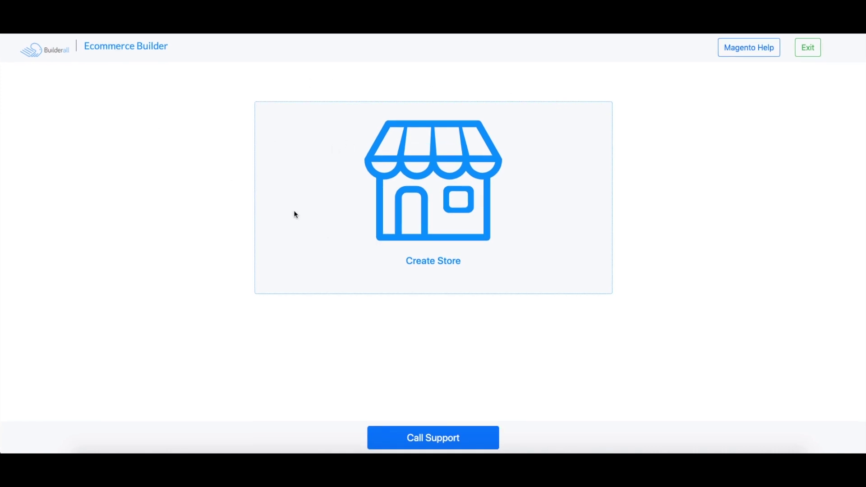
# Start a new store without a domain and verify that the subdomain testvideo.builderallstores.com is available.
pyautogui.click(430, 261)
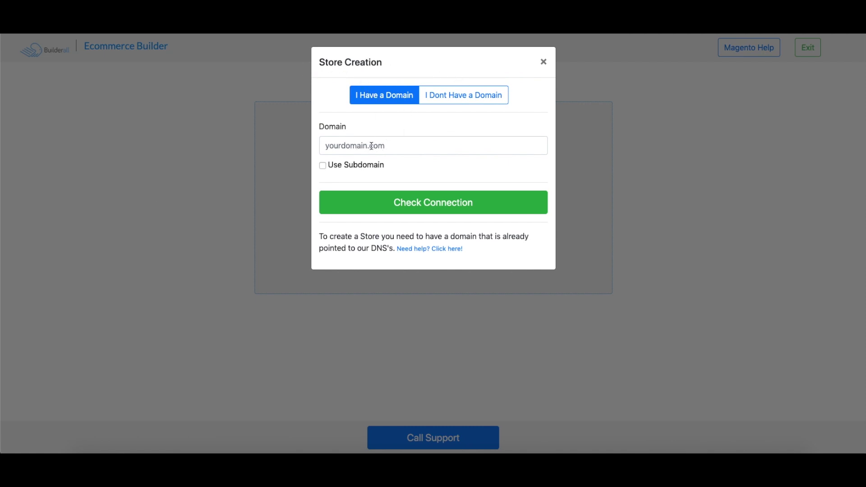
pyautogui.click(465, 97)
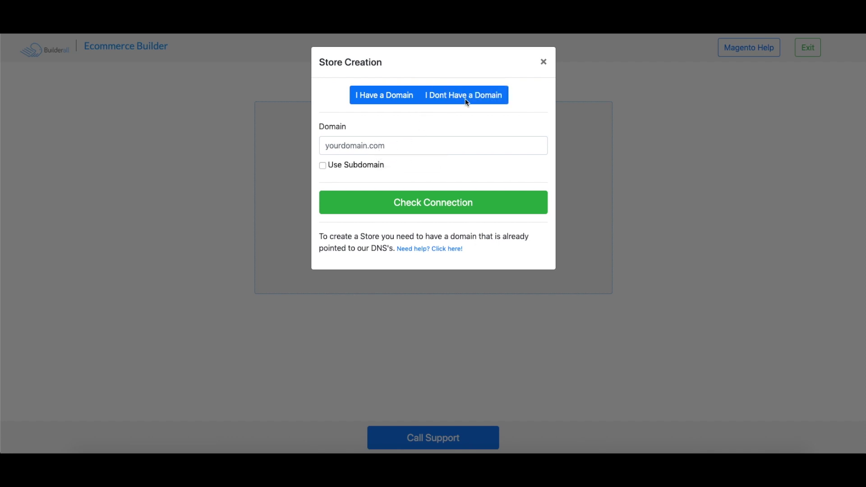
pyautogui.click(468, 98)
pyautogui.click(409, 147)
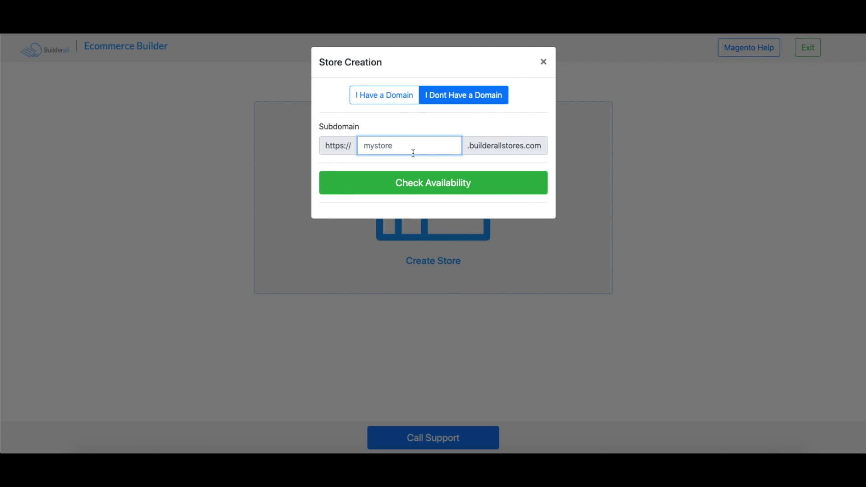
pyautogui.write('testvideo')
pyautogui.click(455, 179)
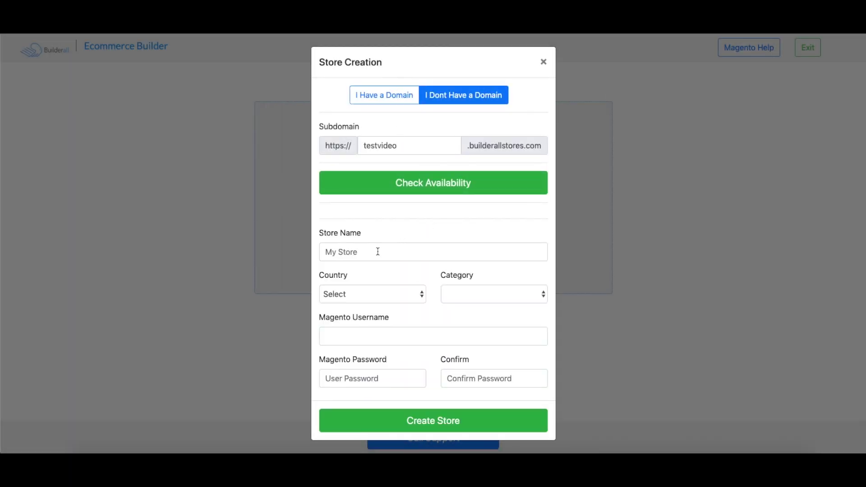
# Enter the store name and choose United States as country and Default as category.
pyautogui.click(378, 251)
pyautogui.click(378, 255)
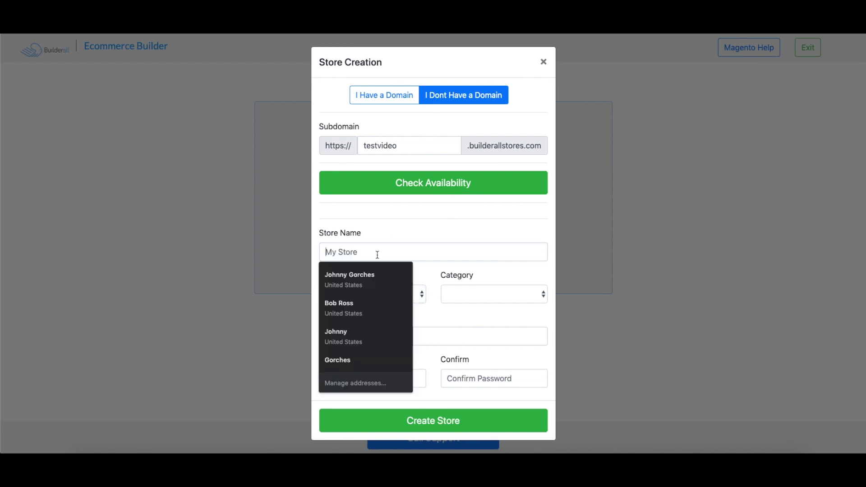
pyautogui.write('Test Vudeo')
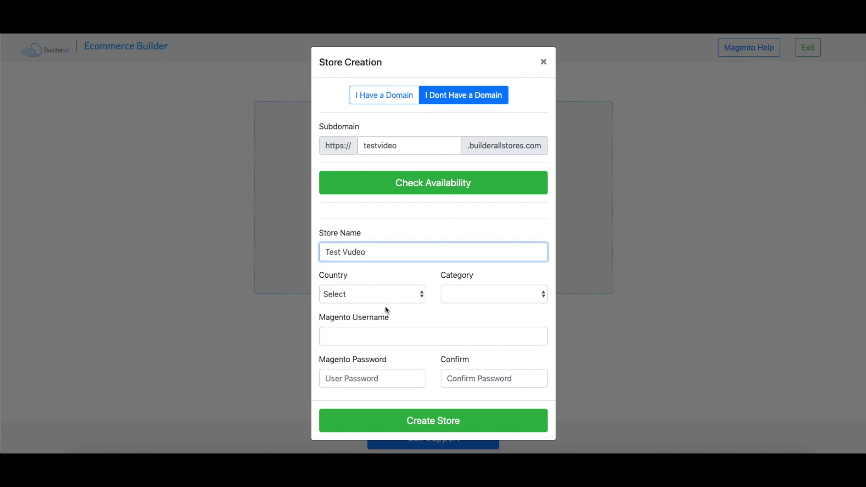
pyautogui.click(388, 295)
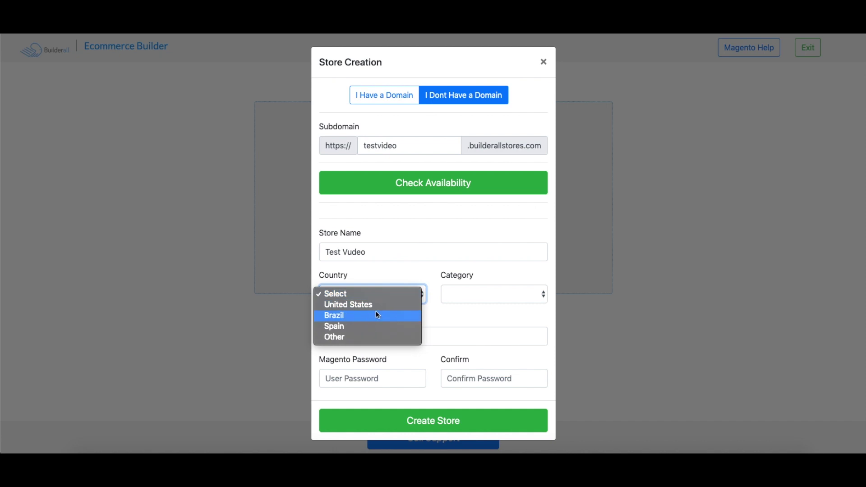
pyautogui.click(350, 303)
pyautogui.click(507, 293)
pyautogui.click(473, 304)
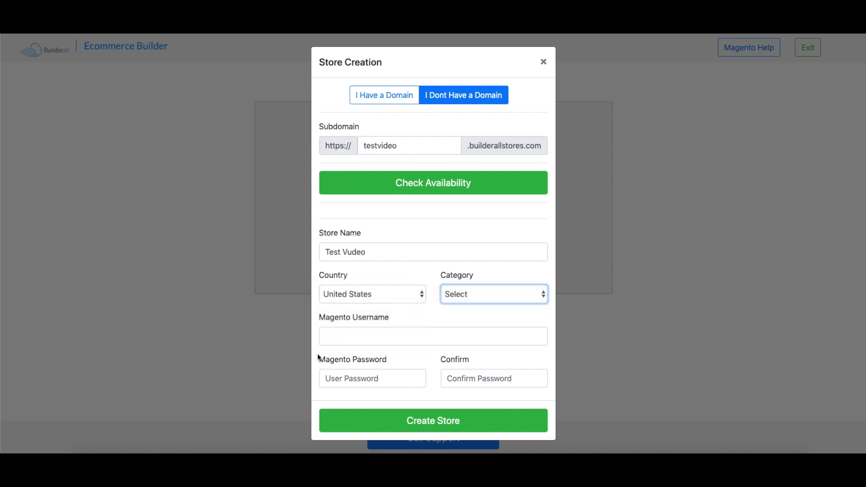
# Enter the Magento admin username, password and password confirmation, then create the store.
pyautogui.click(388, 338)
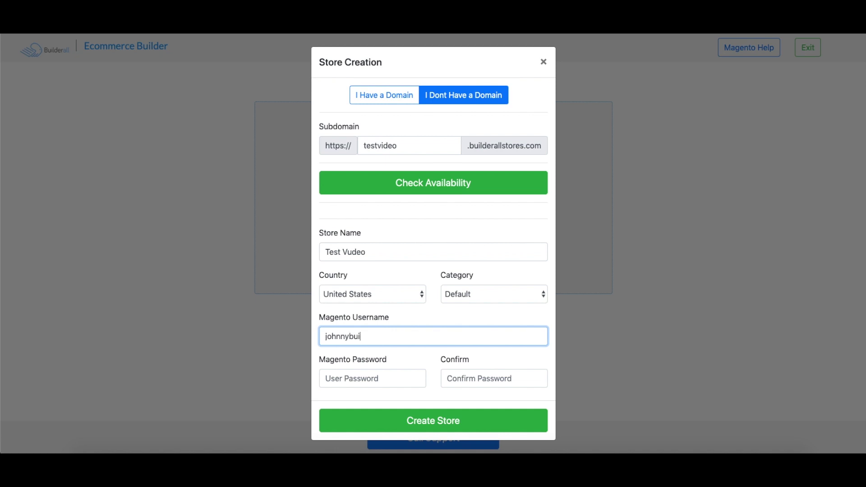
pyautogui.click(363, 386)
pyautogui.write('••')
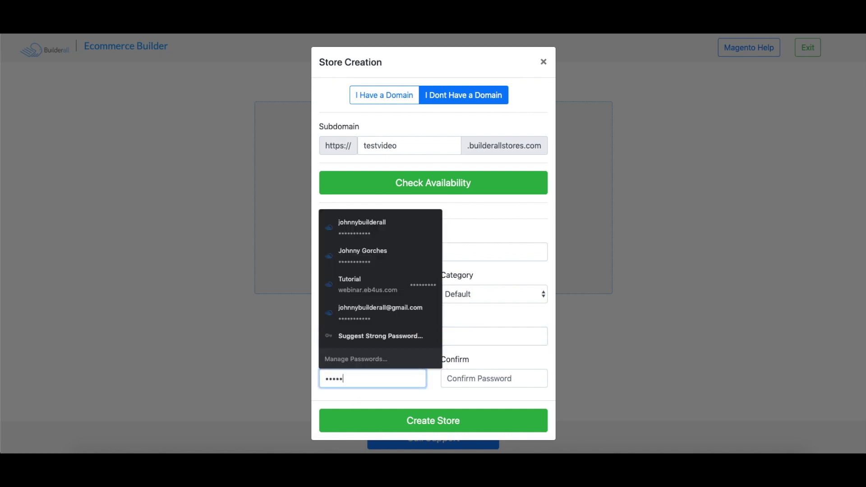
pyautogui.click(503, 377)
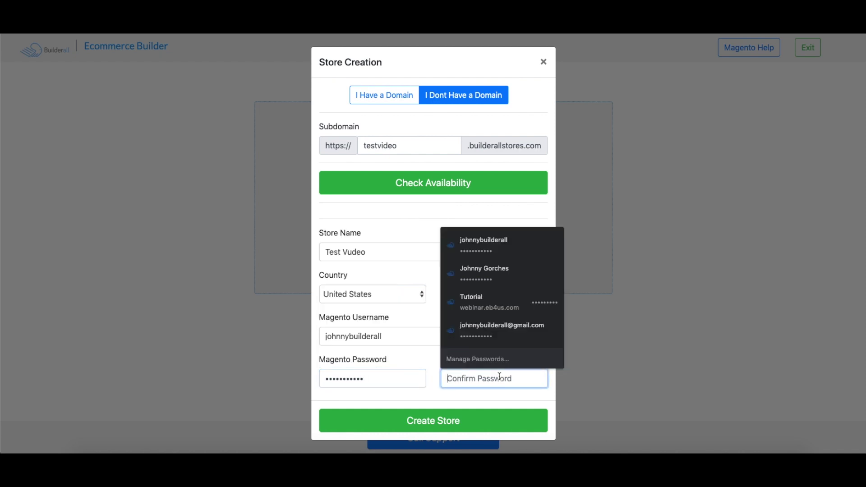
pyautogui.write('•')
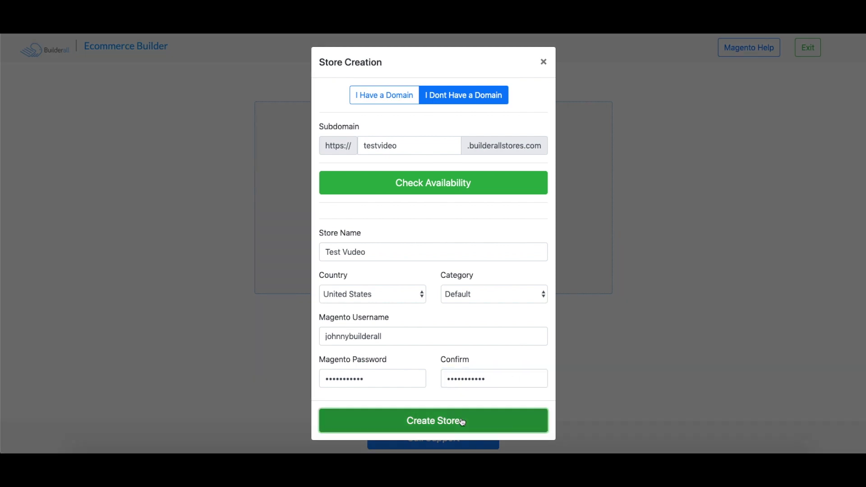
pyautogui.click(460, 420)
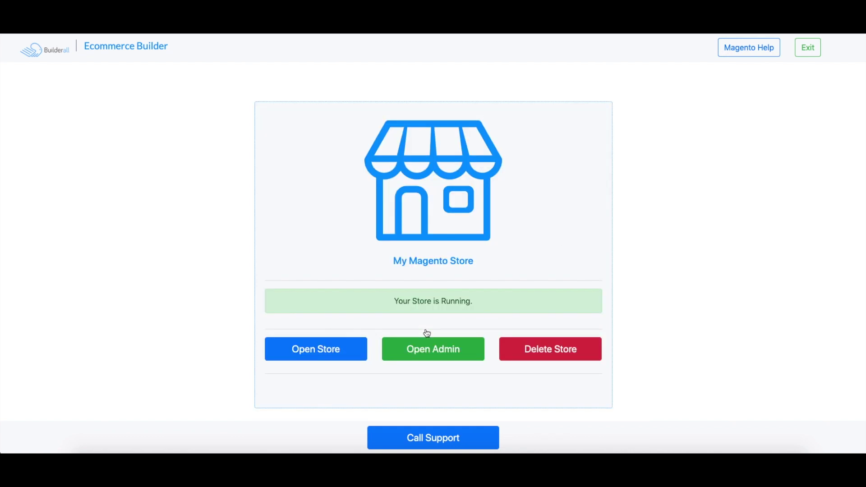
# Once 'Your Store is Running.' appears, open the new store's Magento admin sign-in page.
pyautogui.click(446, 354)
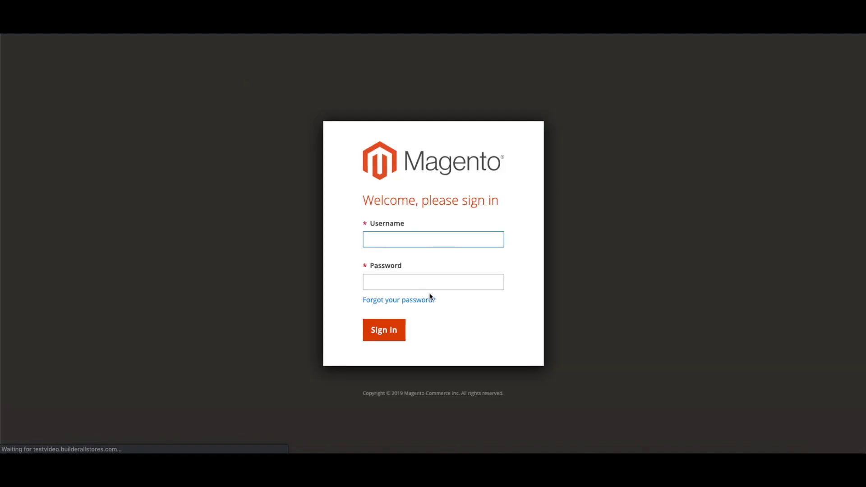
# Sign in to the Magento admin using the browser's saved username and password.
pyautogui.click(429, 245)
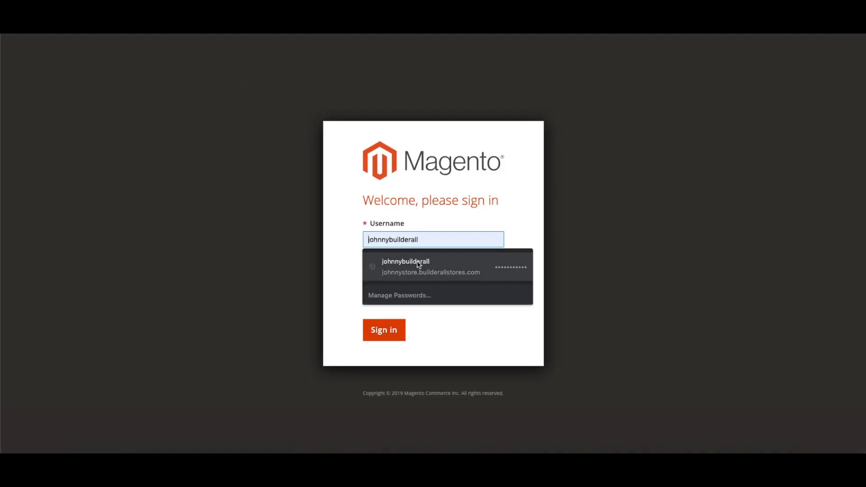
pyautogui.click(419, 263)
pyautogui.click(388, 332)
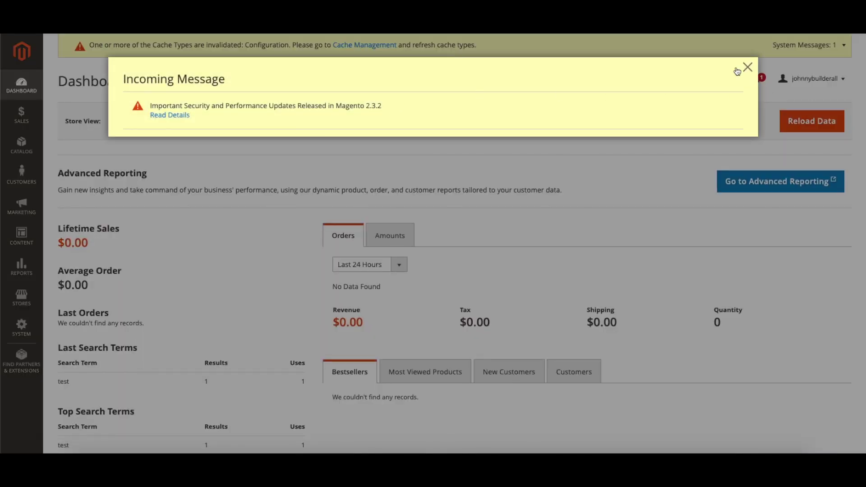
# Close the Incoming Message about the 2.3.2 security updates.
pyautogui.click(748, 66)
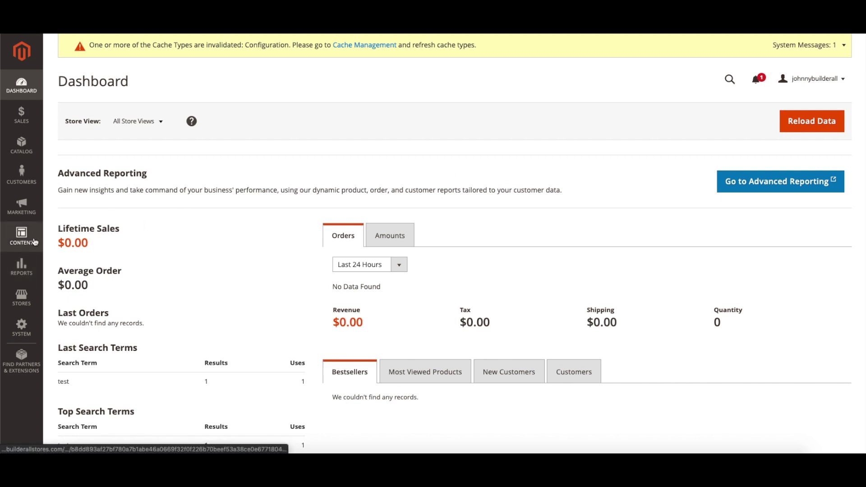
# Go to Stores > Configuration and expand the SALES group in the left tabs.
pyautogui.click(23, 296)
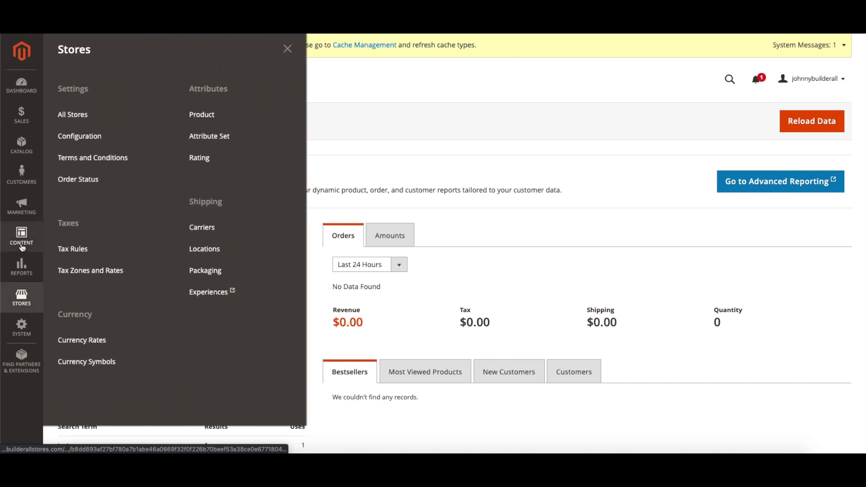
pyautogui.click(78, 137)
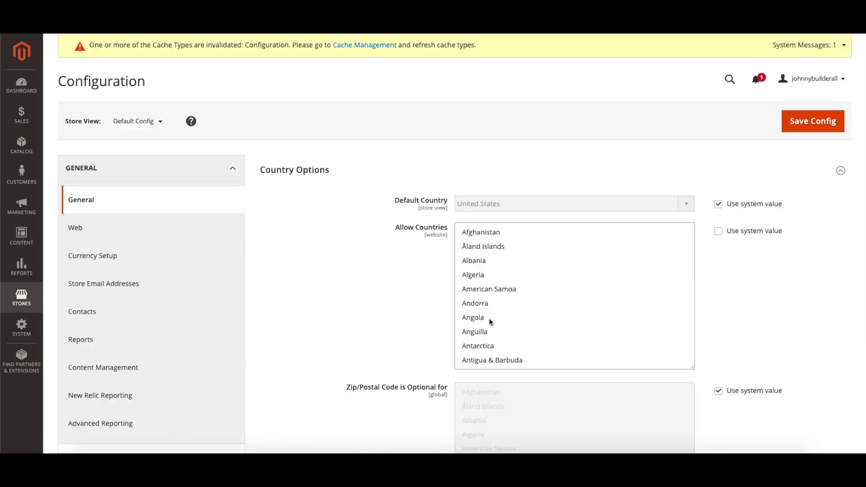
pyautogui.scroll(-3, 108, 240)
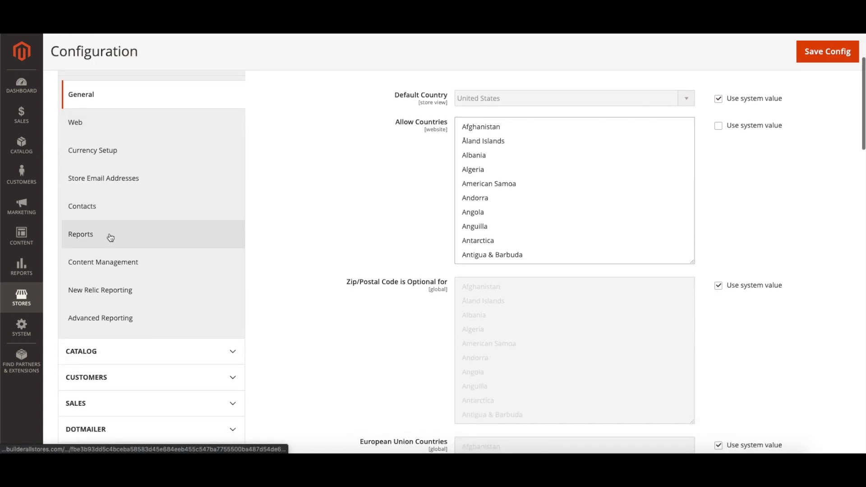
pyautogui.scroll(-5, 110, 237)
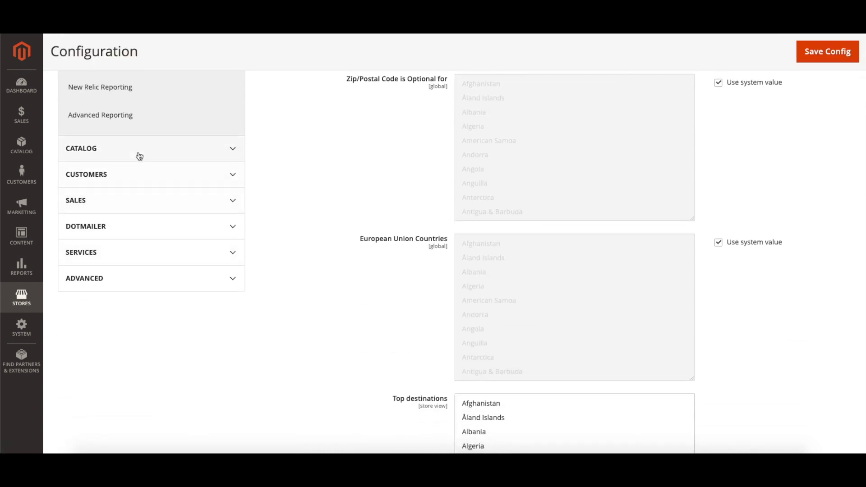
pyautogui.click(158, 203)
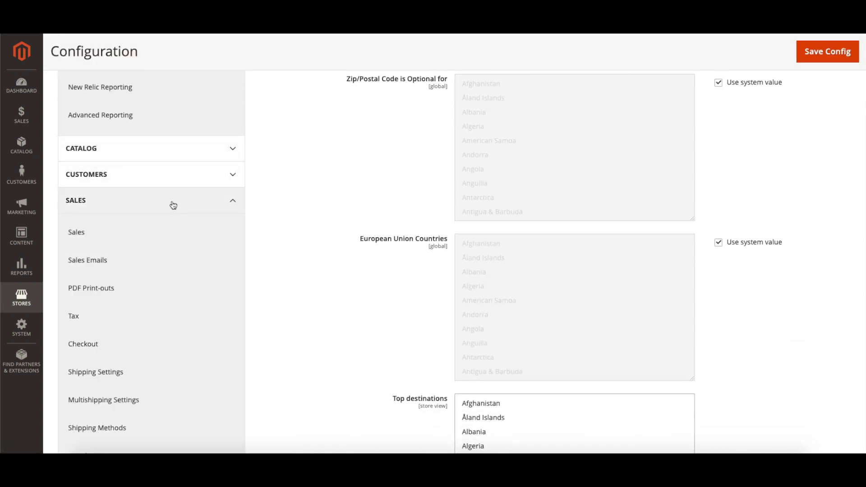
pyautogui.scroll(-3, 171, 206)
# Open Payment Methods and collapse the Bank Transfer Payment section.
pyautogui.click(113, 373)
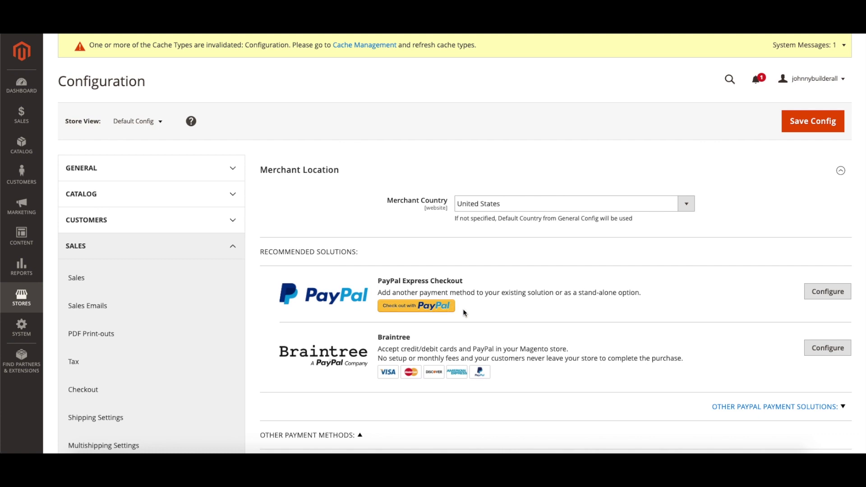
pyautogui.scroll(-2, 463, 311)
pyautogui.scroll(-8, 448, 310)
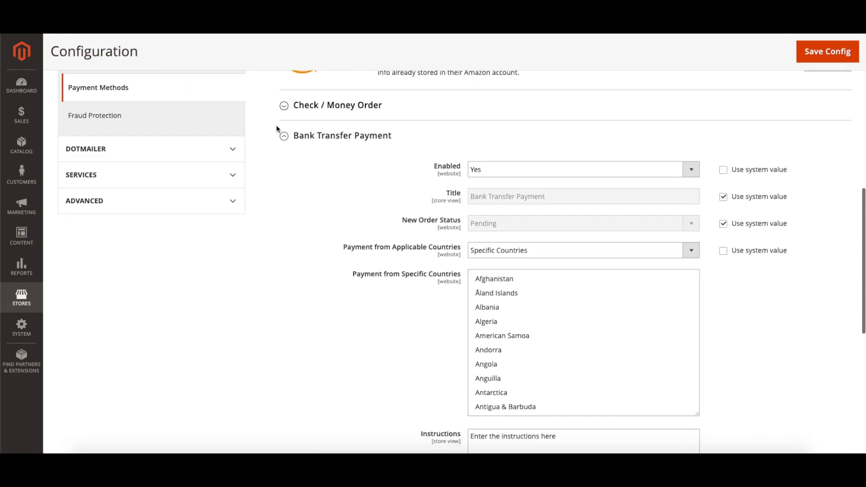
pyautogui.click(288, 135)
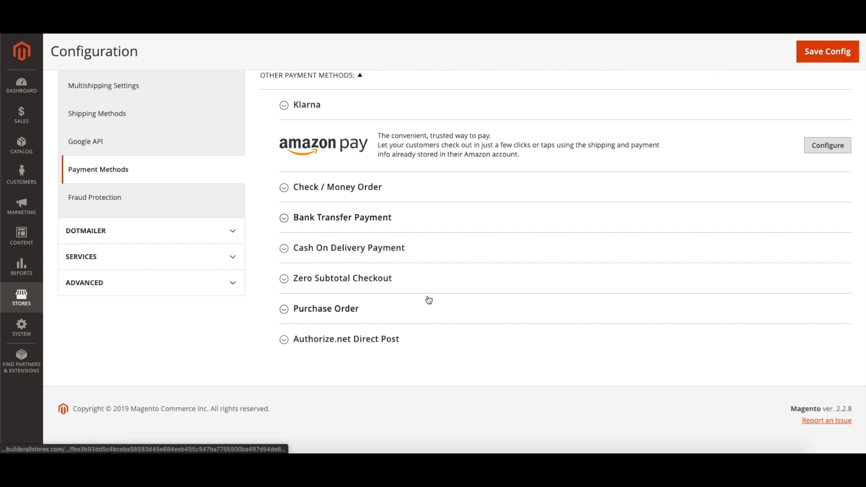
pyautogui.scroll(2, 365, 270)
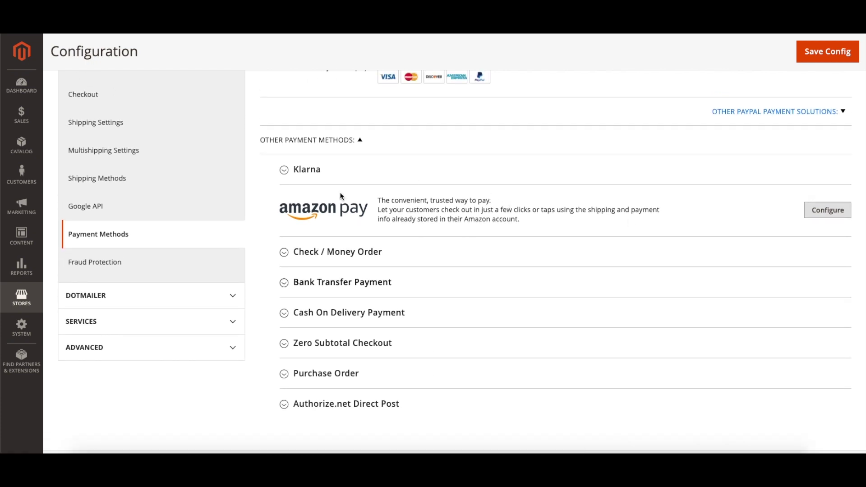
pyautogui.scroll(7, 367, 334)
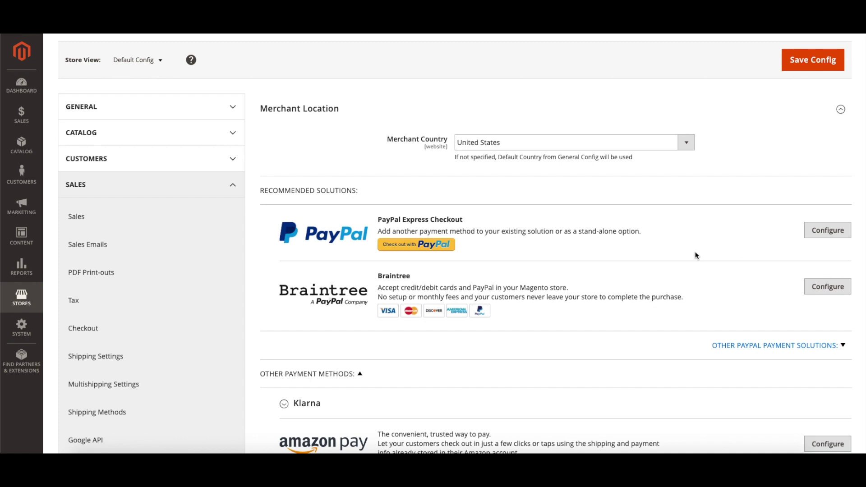
# Review the PayPal Express Checkout settings, hide them again, and collapse the SALES group.
pyautogui.click(847, 237)
pyautogui.scroll(-8, 465, 271)
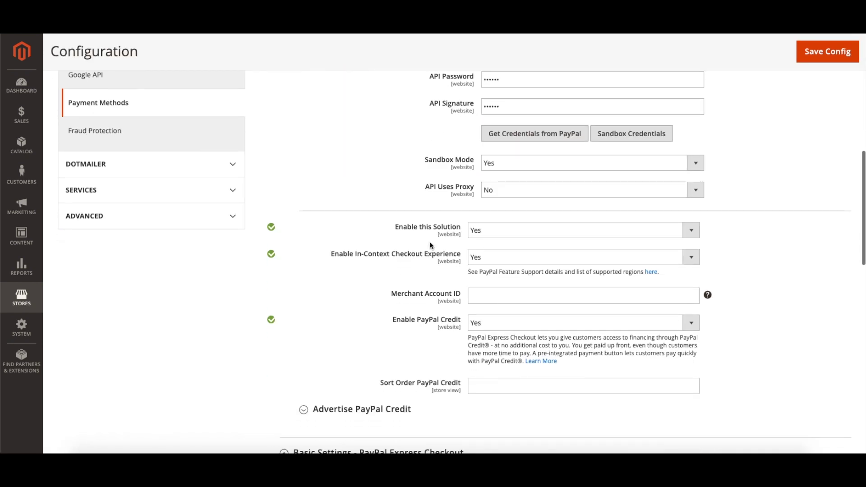
pyautogui.scroll(7, 430, 246)
pyautogui.click(826, 193)
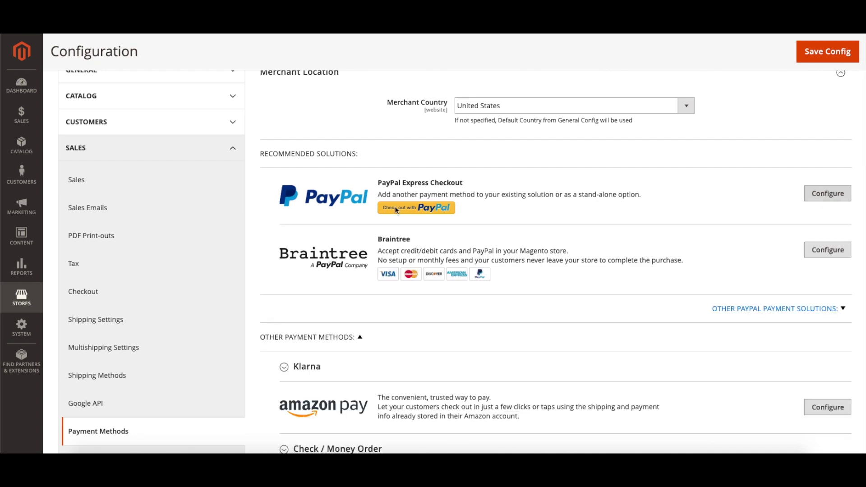
pyautogui.scroll(-5, 338, 189)
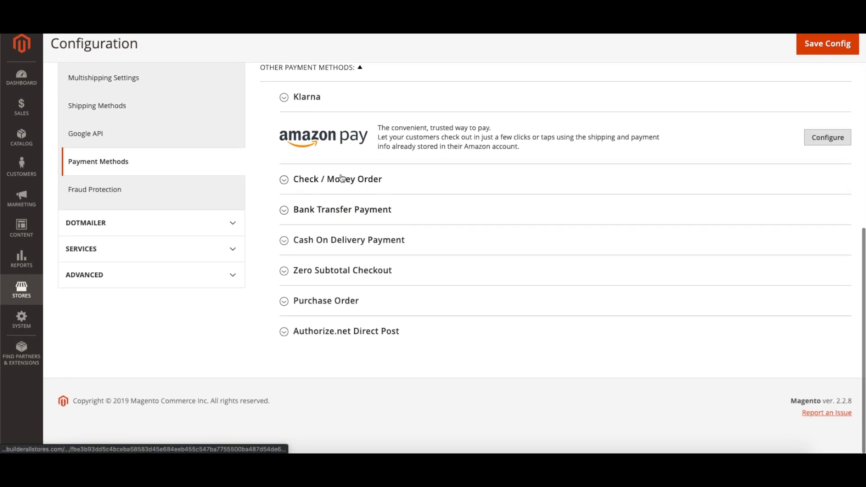
pyautogui.scroll(3, 341, 175)
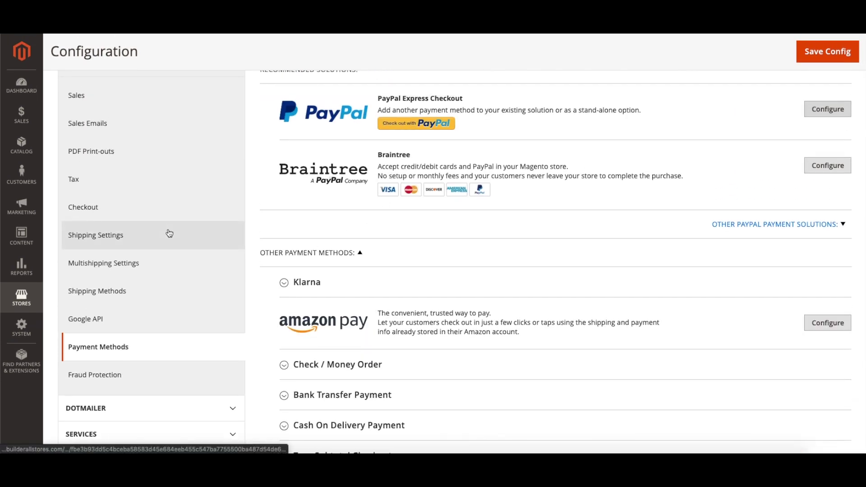
pyautogui.scroll(5, 126, 212)
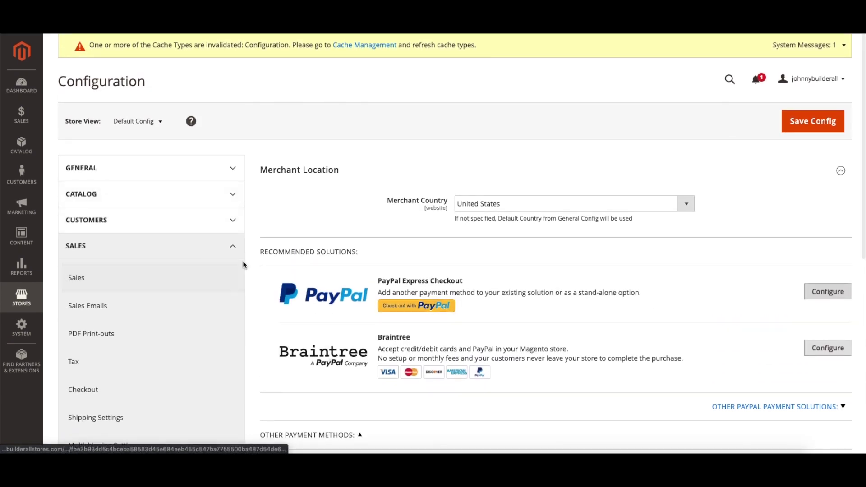
pyautogui.click(239, 254)
# Under GENERAL > Web, expand Url Options, Search Engine Optimization and Base URLs.
pyautogui.click(207, 165)
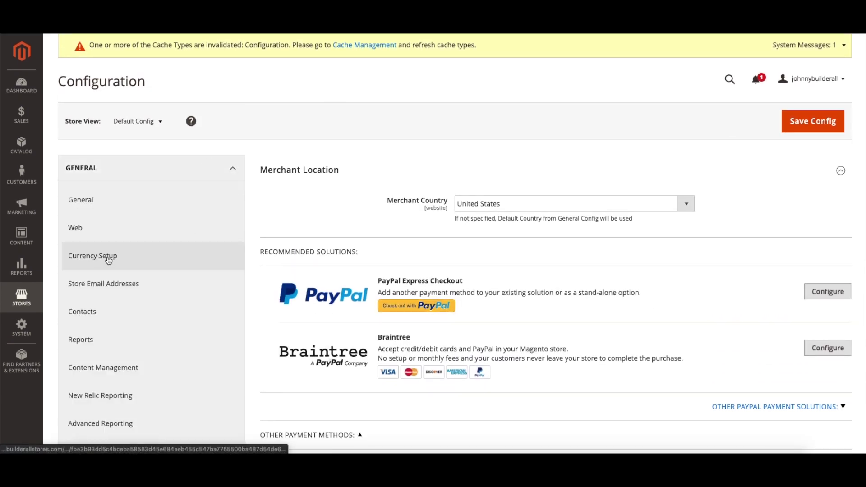
pyautogui.scroll(-1, 153, 315)
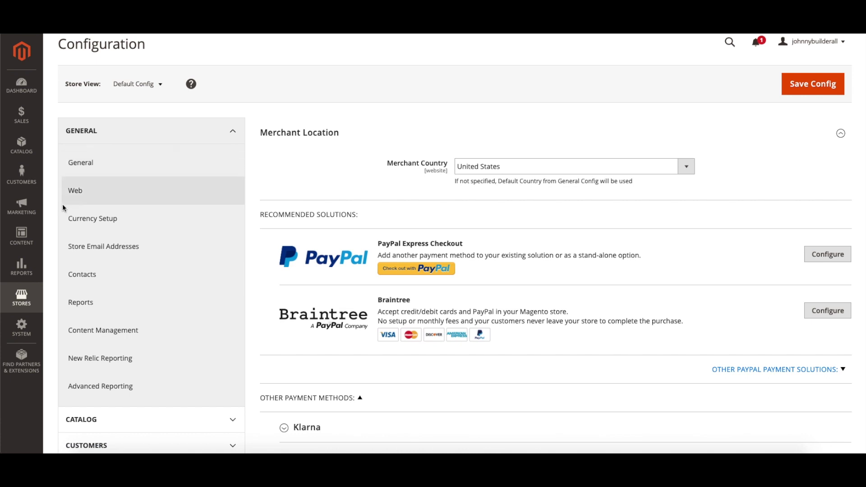
pyautogui.click(95, 194)
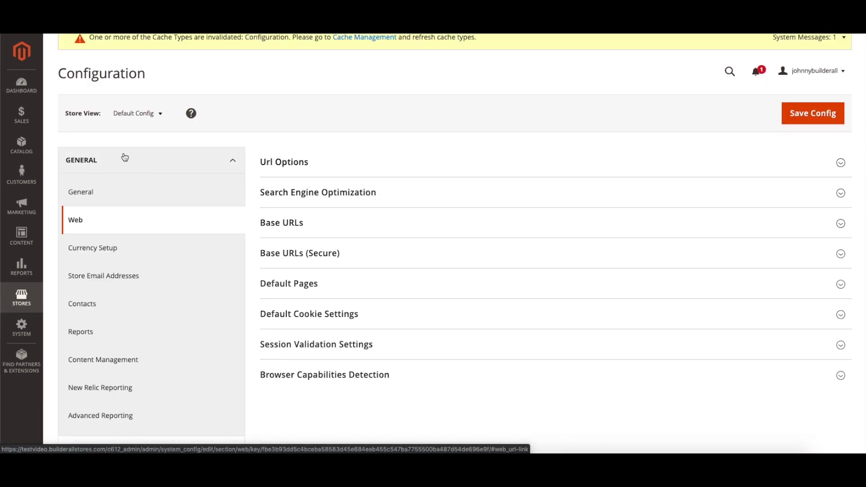
pyautogui.click(535, 169)
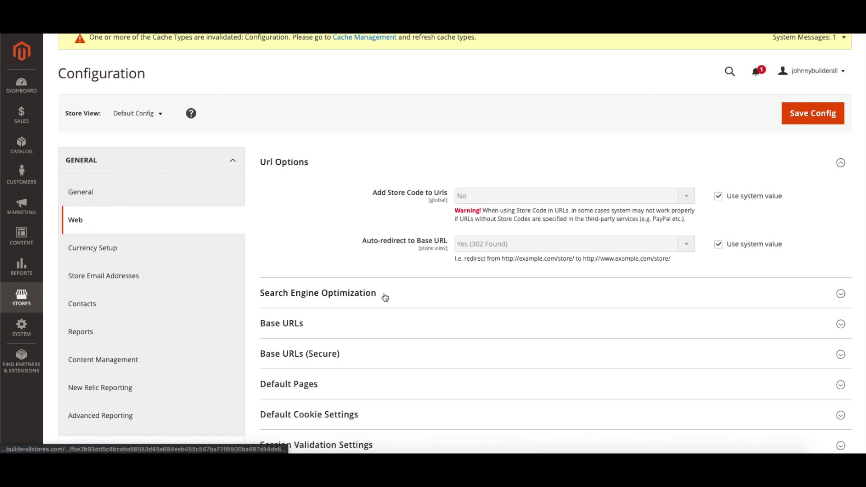
pyautogui.click(433, 300)
pyautogui.scroll(-3, 422, 301)
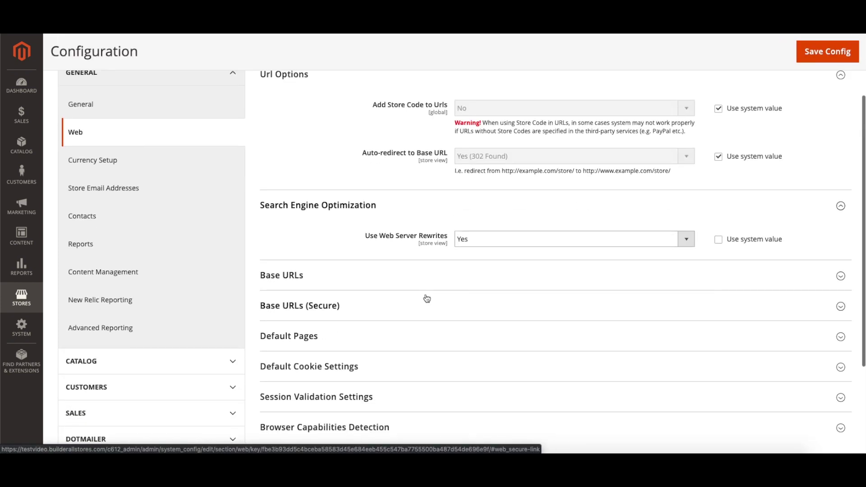
pyautogui.click(562, 274)
pyautogui.scroll(-2, 473, 275)
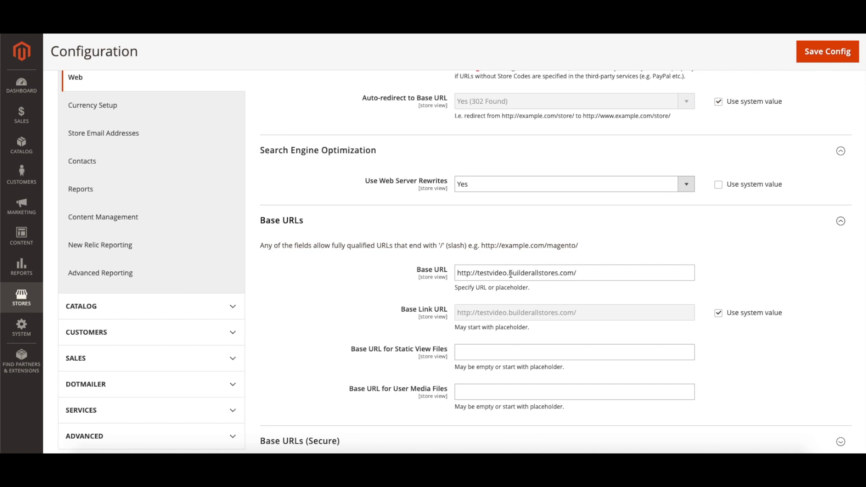
pyautogui.scroll(-3, 511, 274)
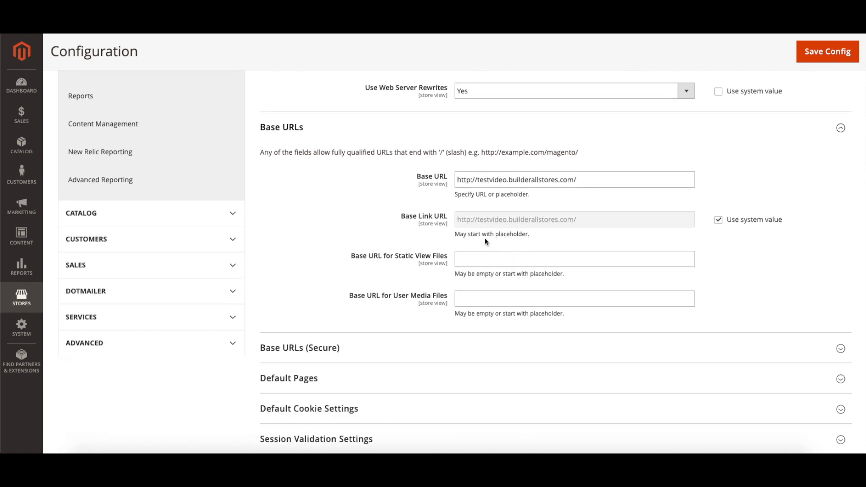
pyautogui.scroll(-3, 488, 245)
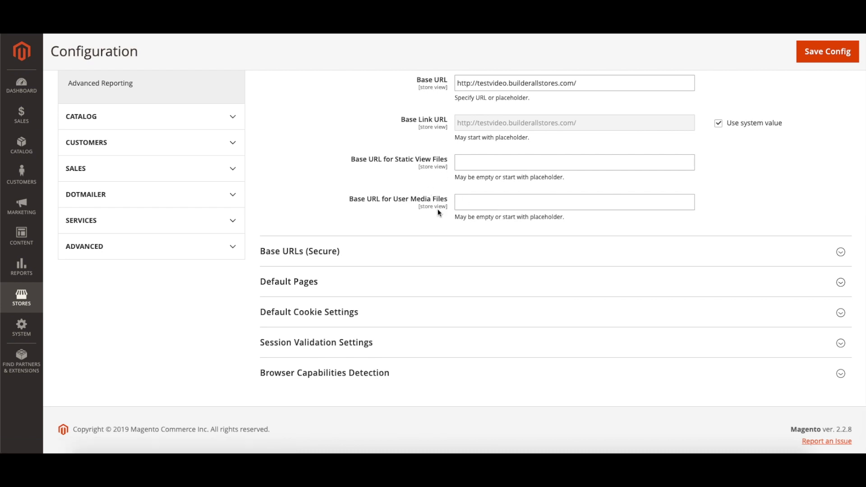
# Expand and review the Base URLs (Secure) section of the Web configuration.
pyautogui.click(353, 258)
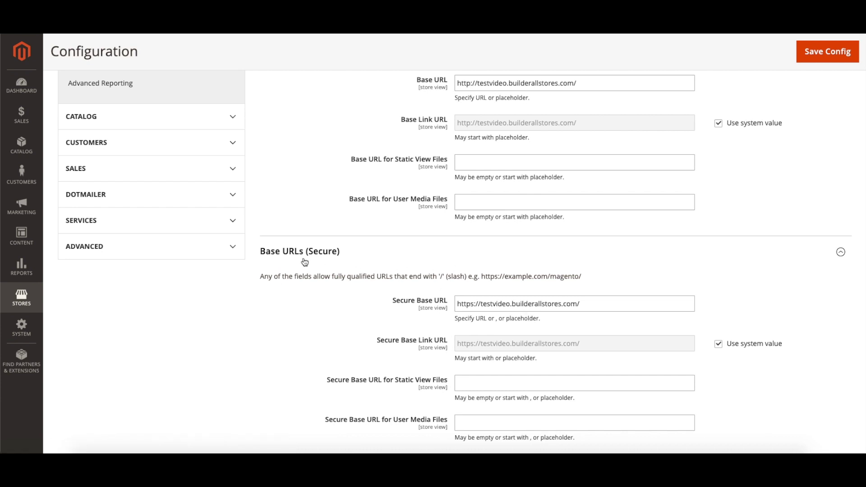
pyautogui.scroll(2, 434, 253)
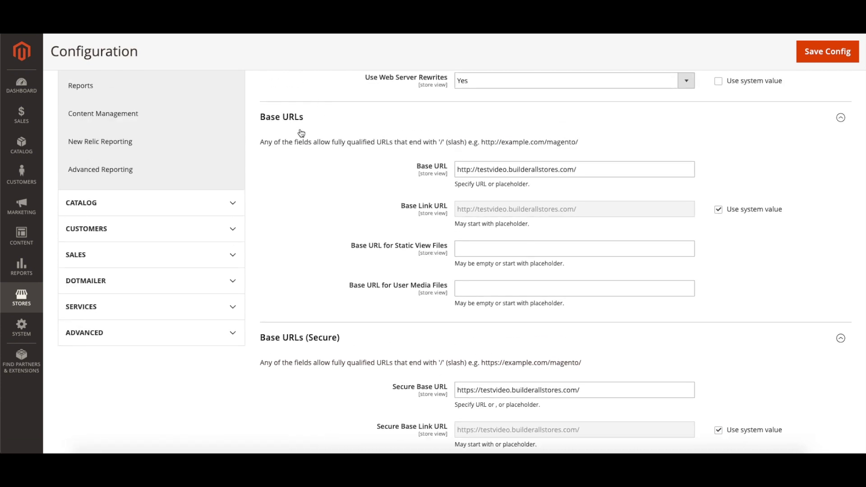
pyautogui.scroll(-1, 582, 300)
pyautogui.scroll(-8, 463, 336)
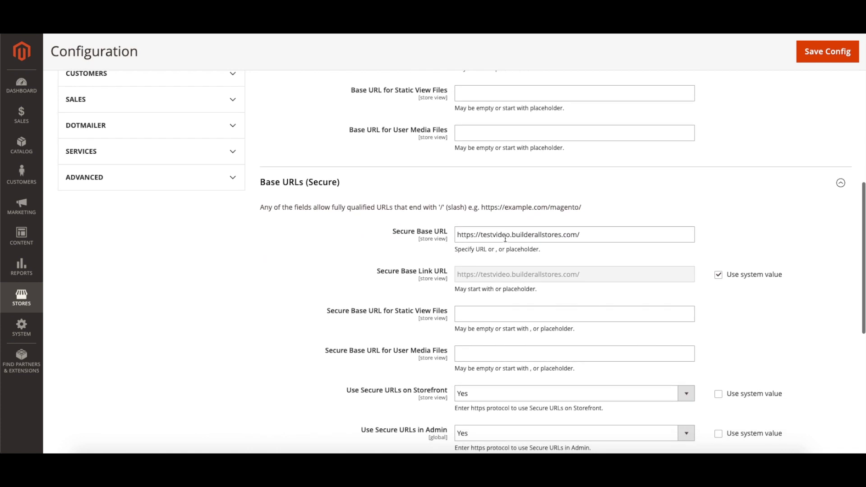
pyautogui.scroll(3, 442, 139)
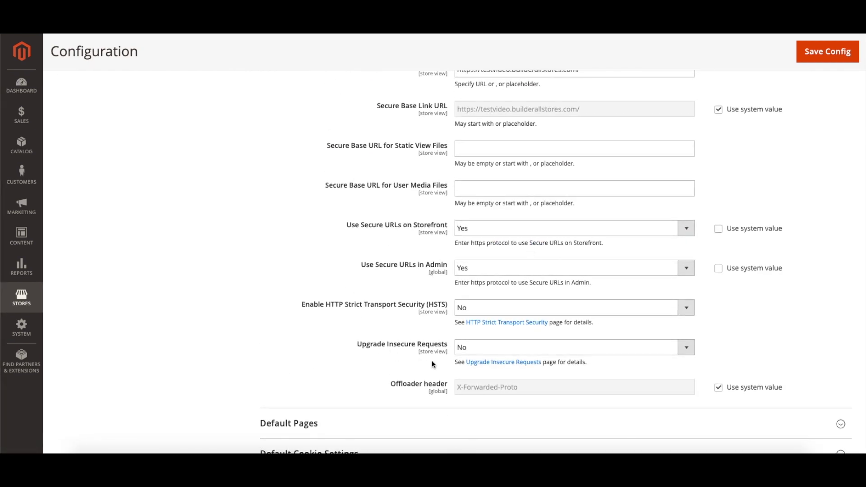
pyautogui.scroll(2, 468, 311)
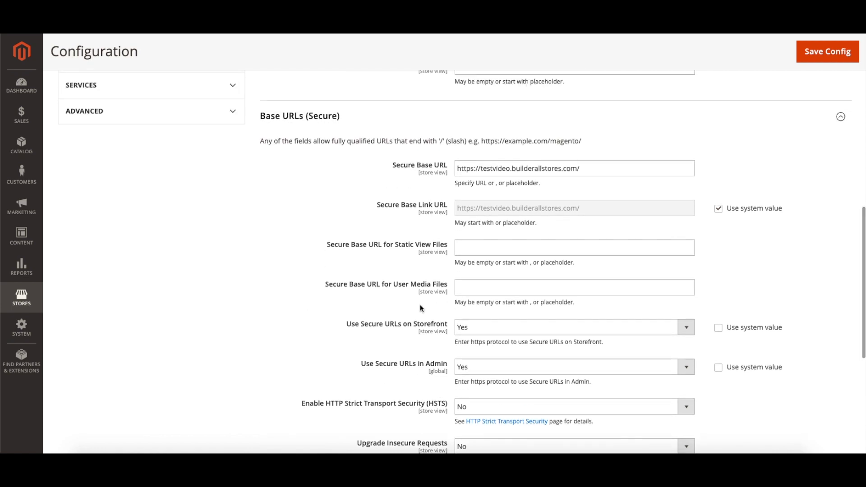
pyautogui.scroll(-6, 420, 304)
# Expand and review the Default Pages and Default Cookie Settings sections.
pyautogui.click(389, 264)
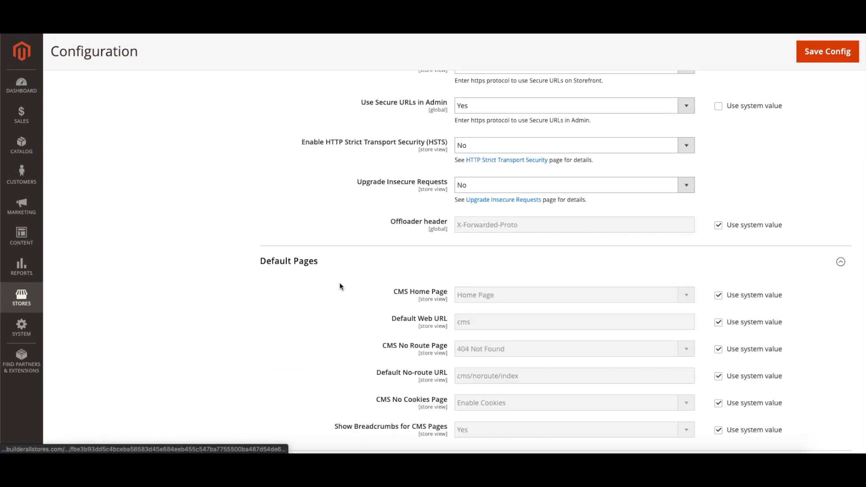
pyautogui.scroll(-2, 645, 337)
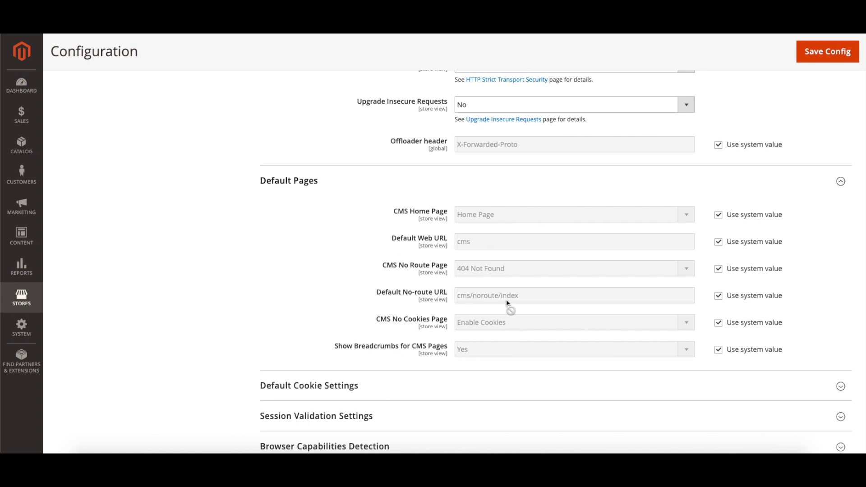
pyautogui.scroll(-2, 500, 276)
pyautogui.click(360, 316)
pyautogui.scroll(-5, 252, 306)
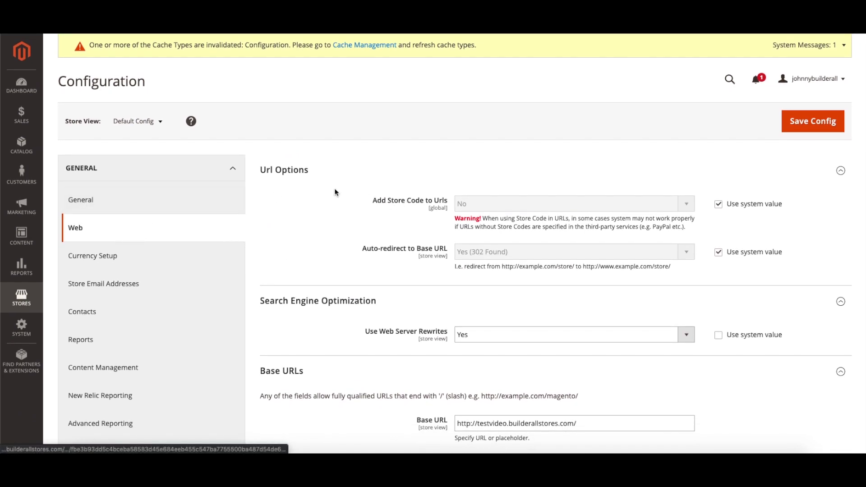
pyautogui.scroll(-3, 135, 401)
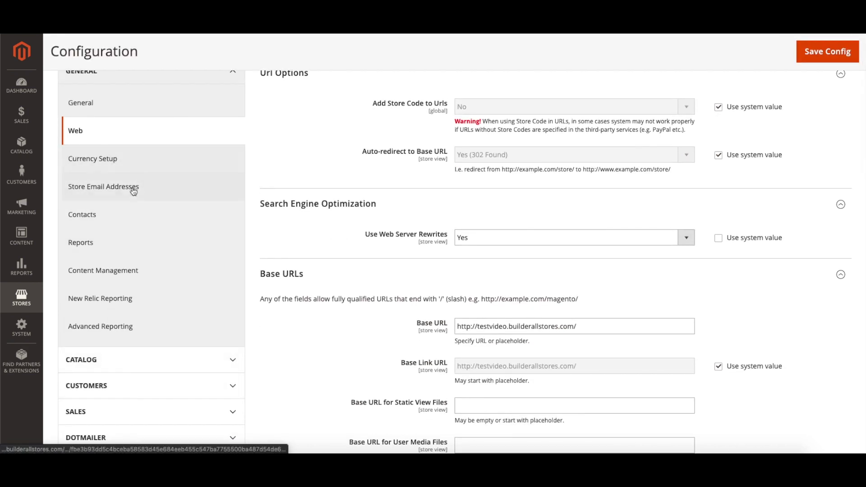
pyautogui.scroll(3, 170, 198)
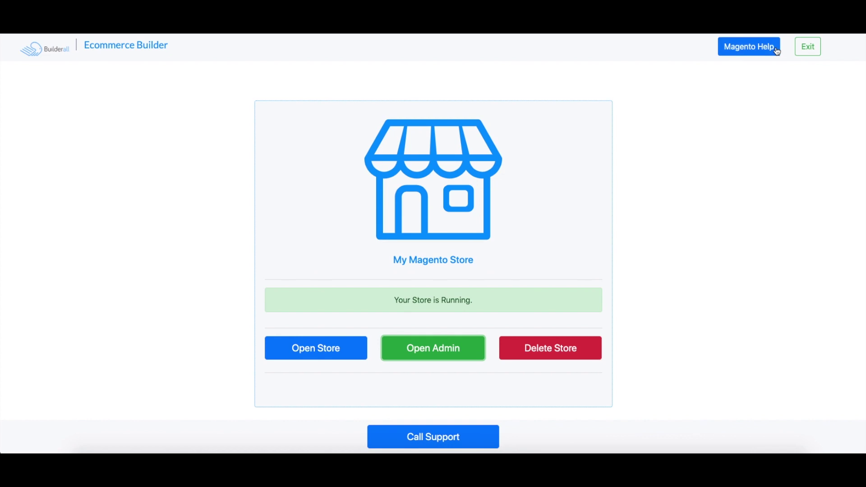
# Open the magento.com help page using the Magento Help button at the top right.
pyautogui.click(750, 53)
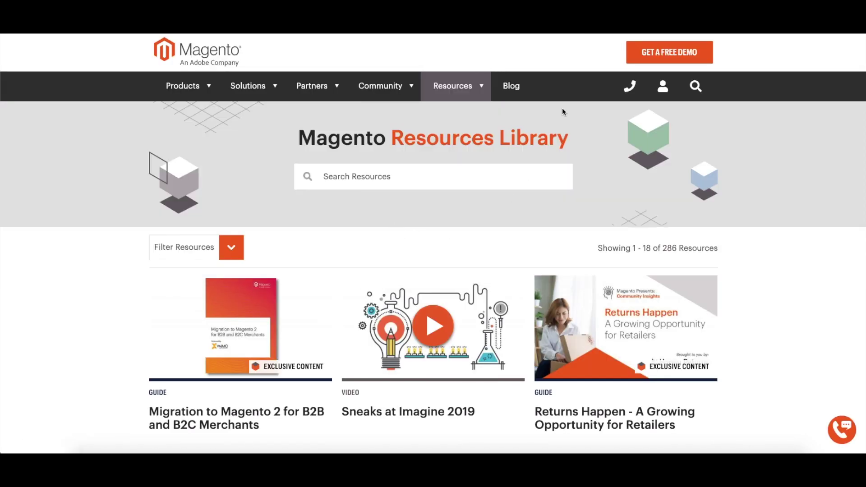
# Browse the Resources menu on magento.com to view its guides, such as Migration to Magento 2.
pyautogui.moveTo(468, 101)
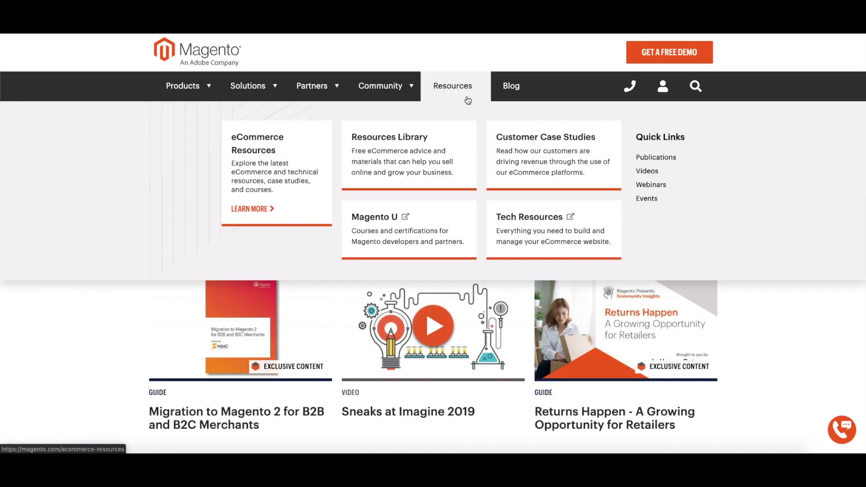